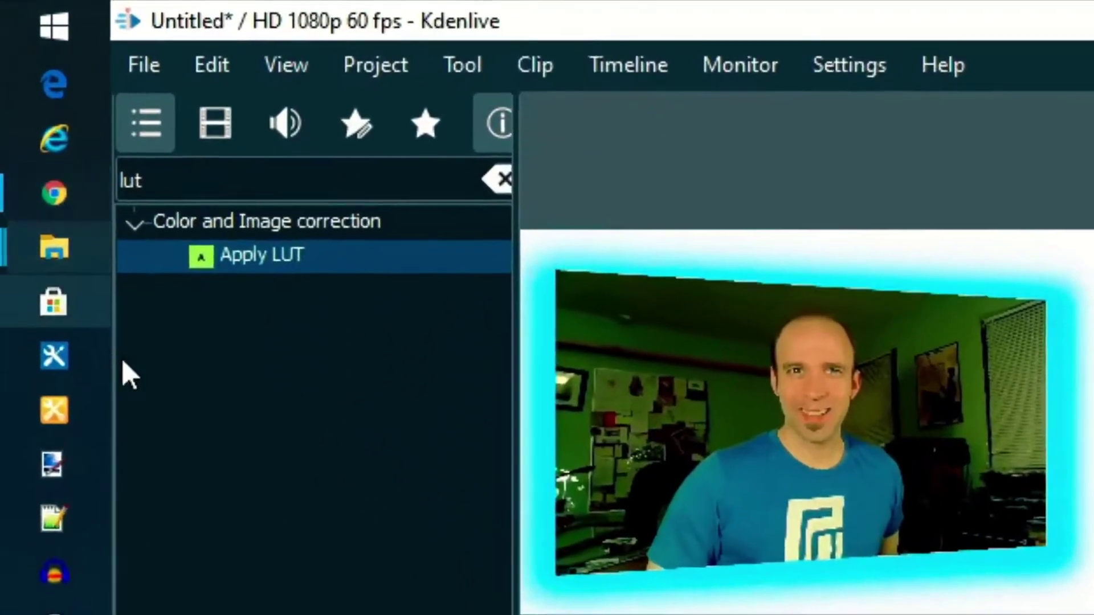
- Add Apply LUT to the clip, enlarge the monitors, dismiss its error, and cancel the LUT file browser
click(216, 263)
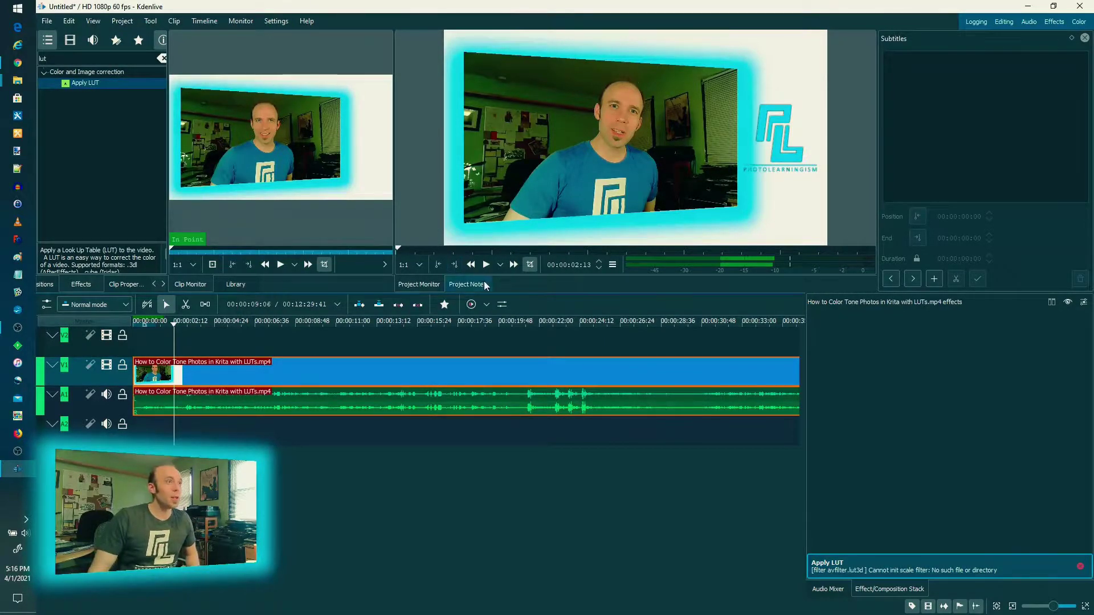
drag(509, 292, 512, 348)
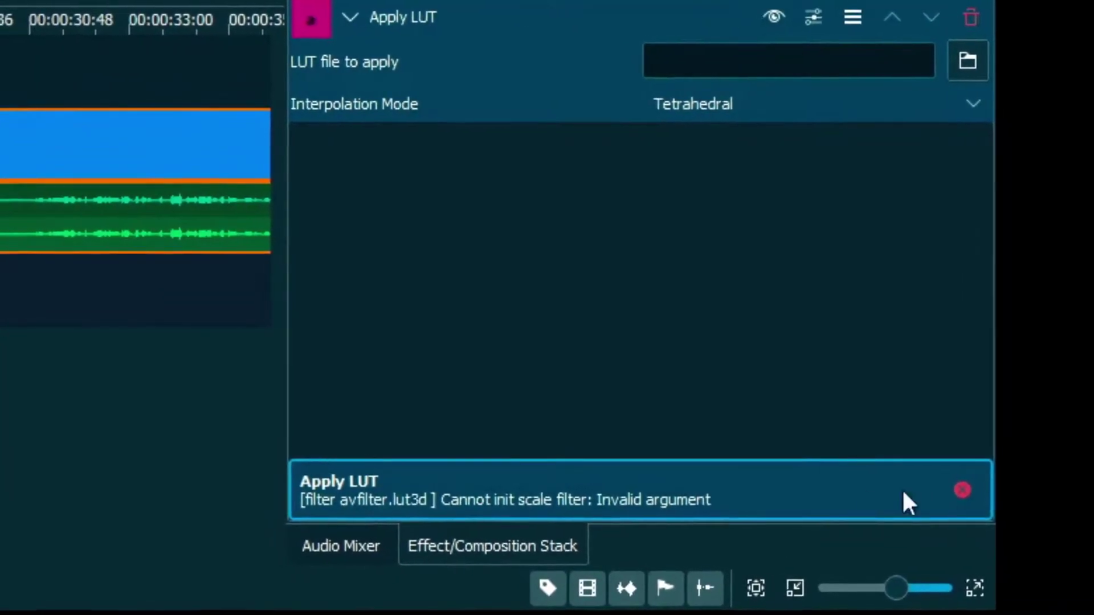
click(942, 486)
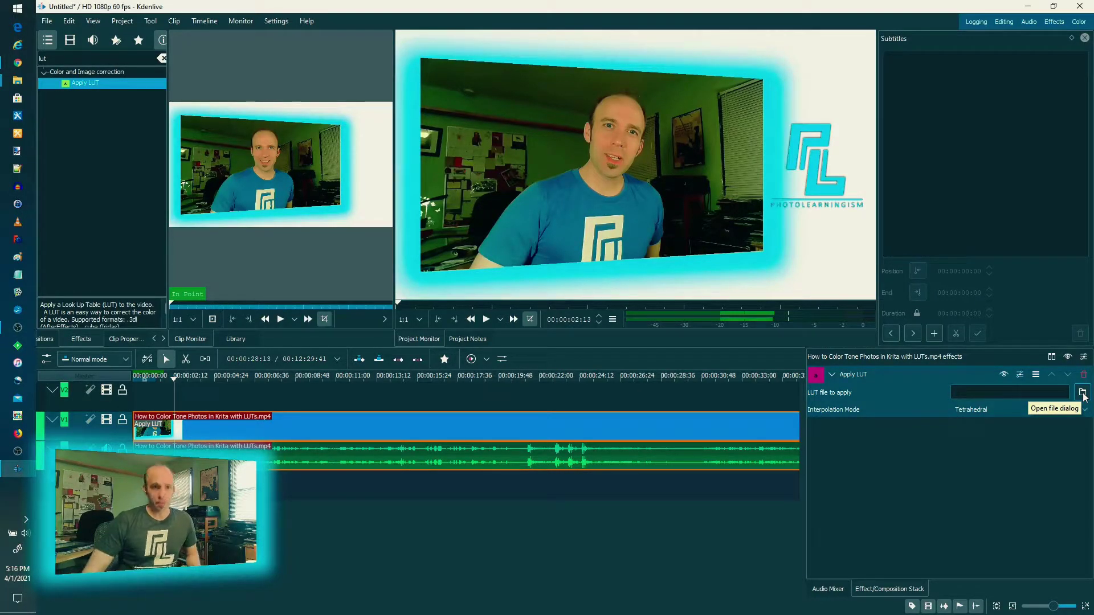
click(1082, 393)
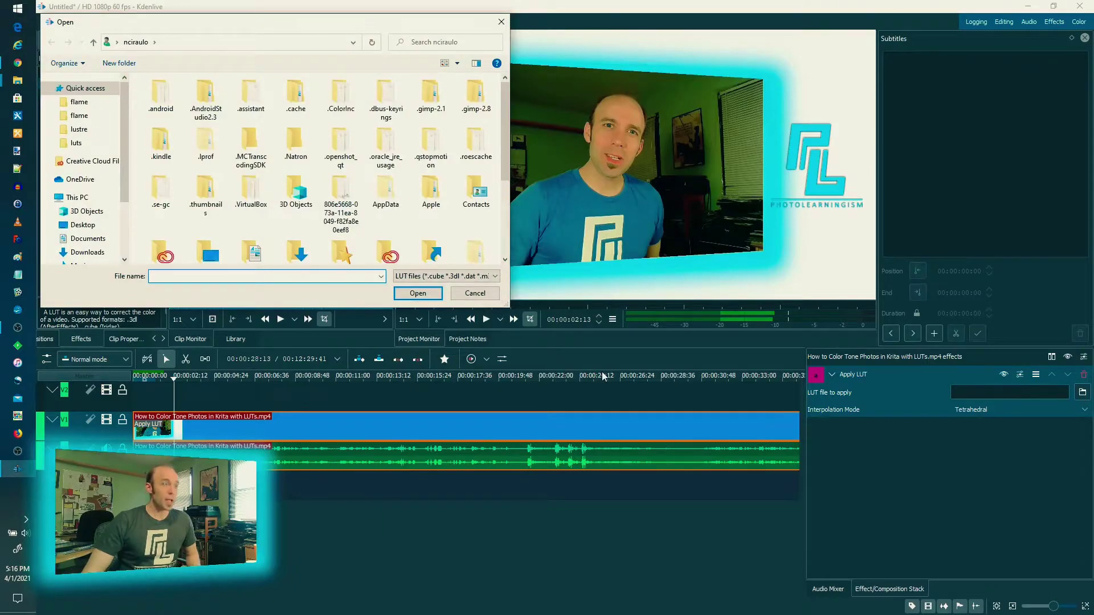
click(466, 293)
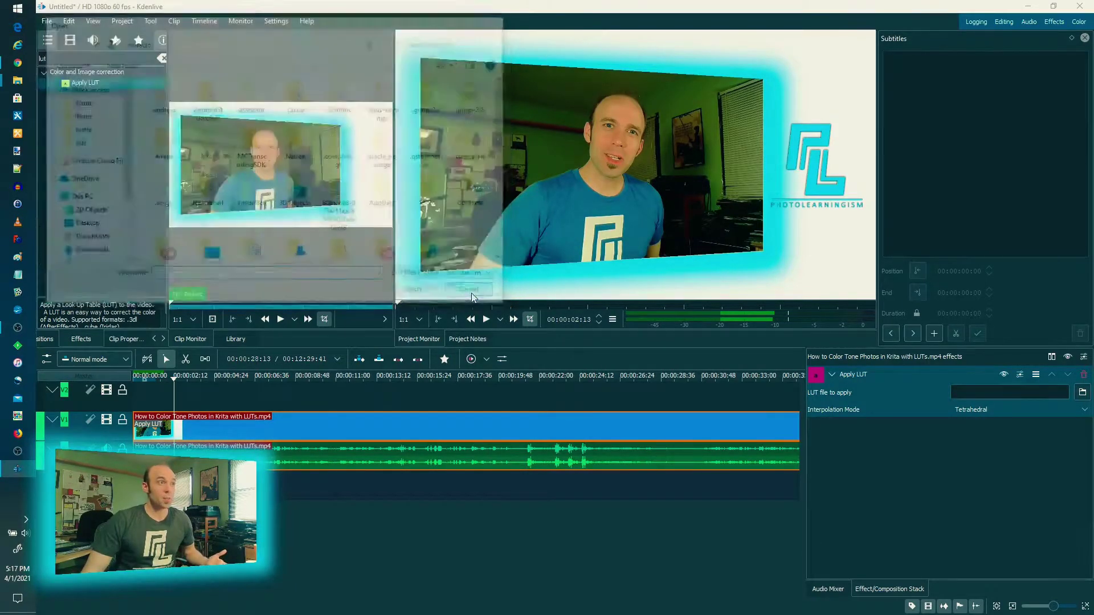
- In Chrome, view the Kdenlive manual's Apply LUT page and highlight the supported .cube format
click(18, 63)
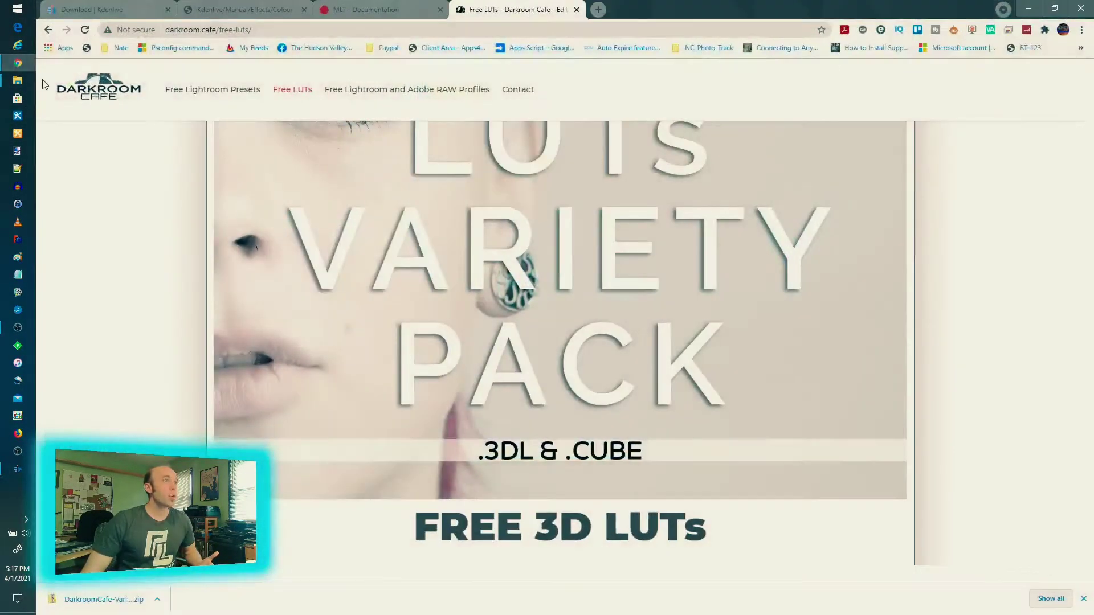
click(267, 11)
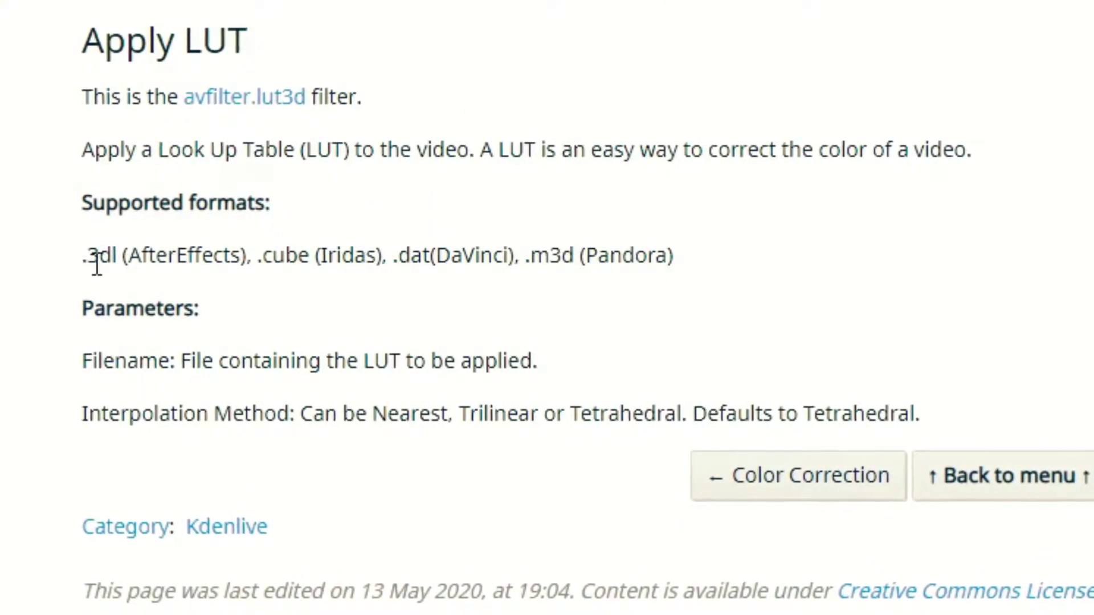
drag(85, 256, 592, 256)
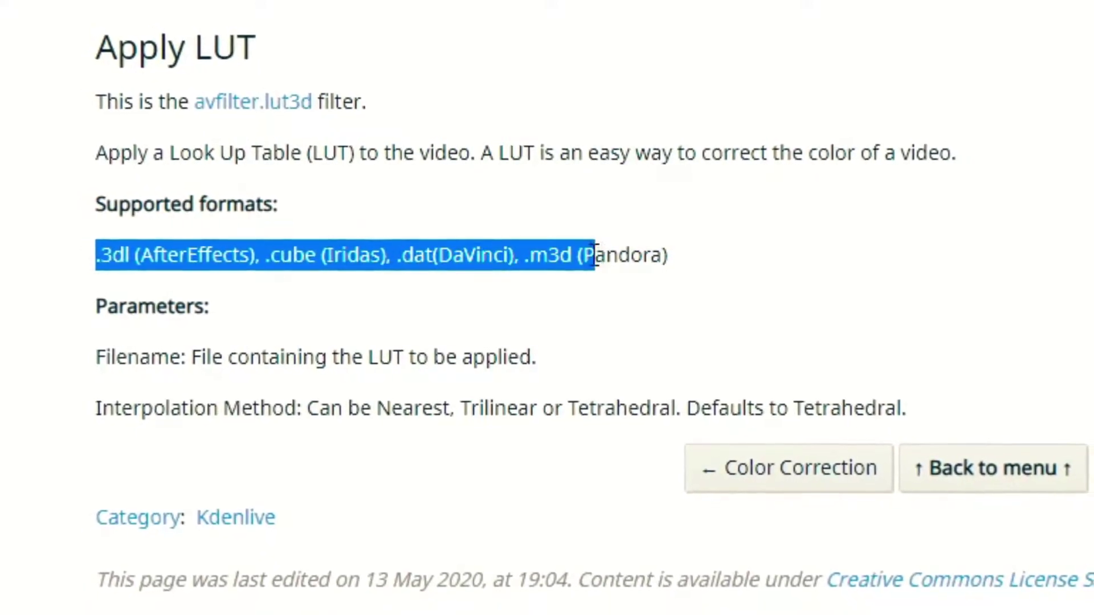
click(394, 287)
drag(325, 256, 423, 252)
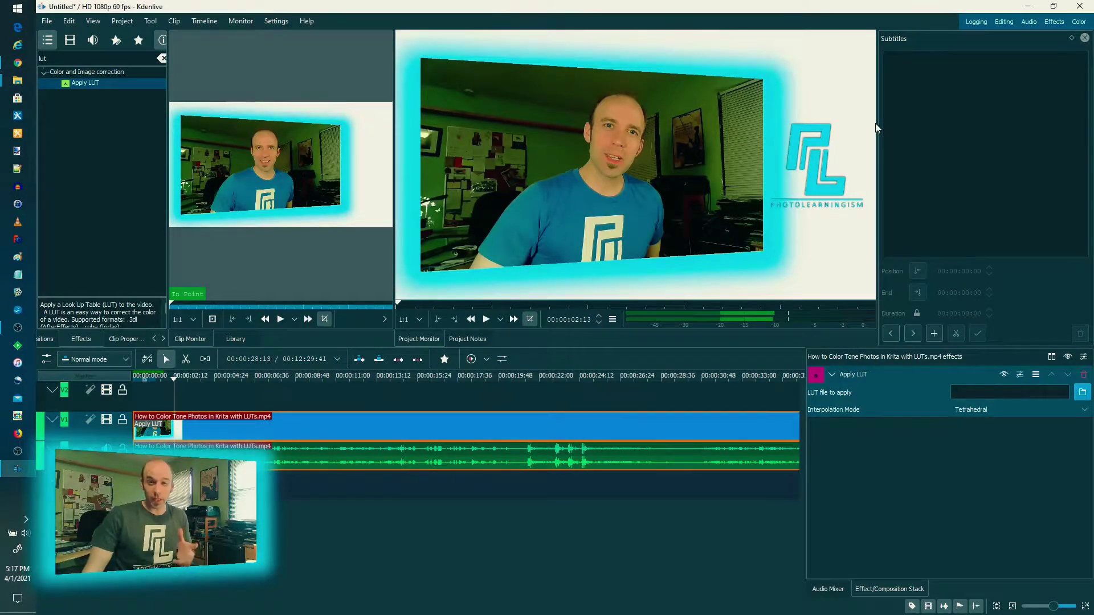
- Paste the LUT pack path into the file dialog and load DC-Chrome_AUTOCHROME.CUBE
click(1082, 396)
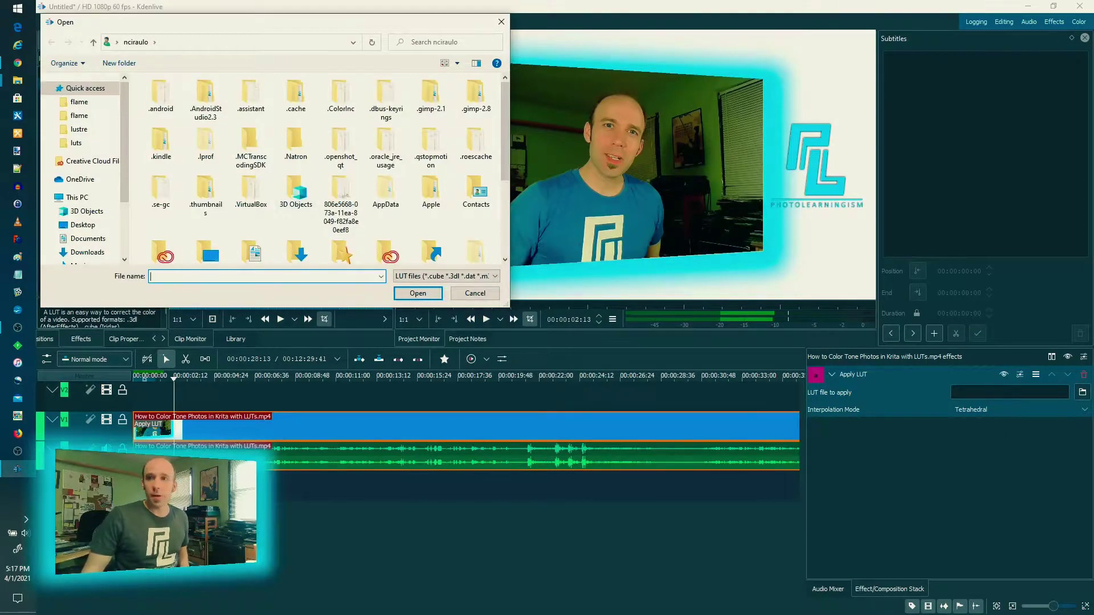
key(alt+Tab)
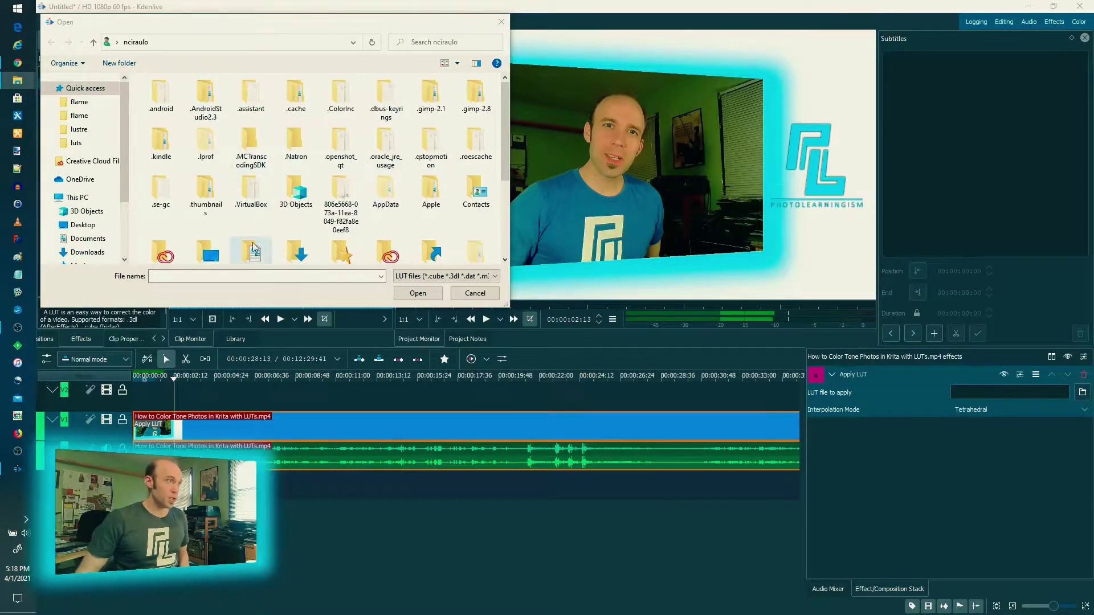
click(265, 278)
key(ctrl+v)
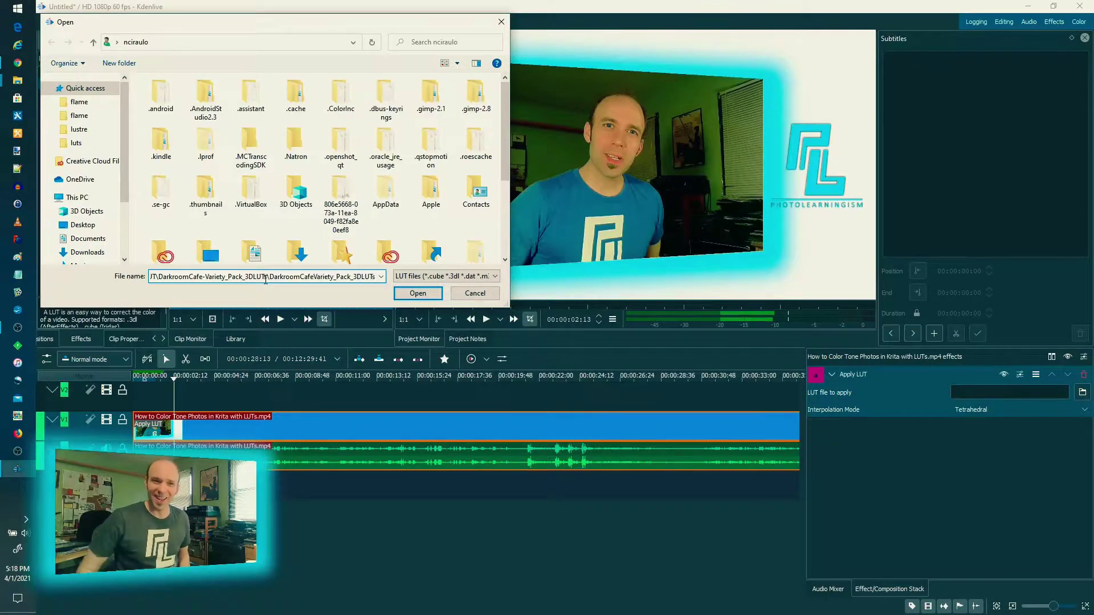
key(Return)
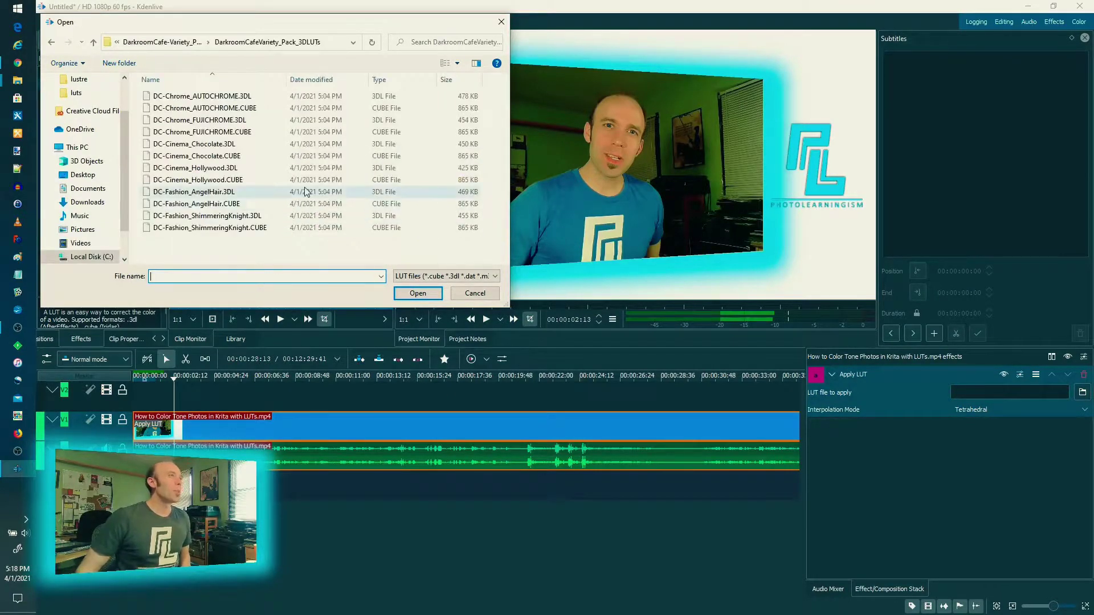
double_click(257, 110)
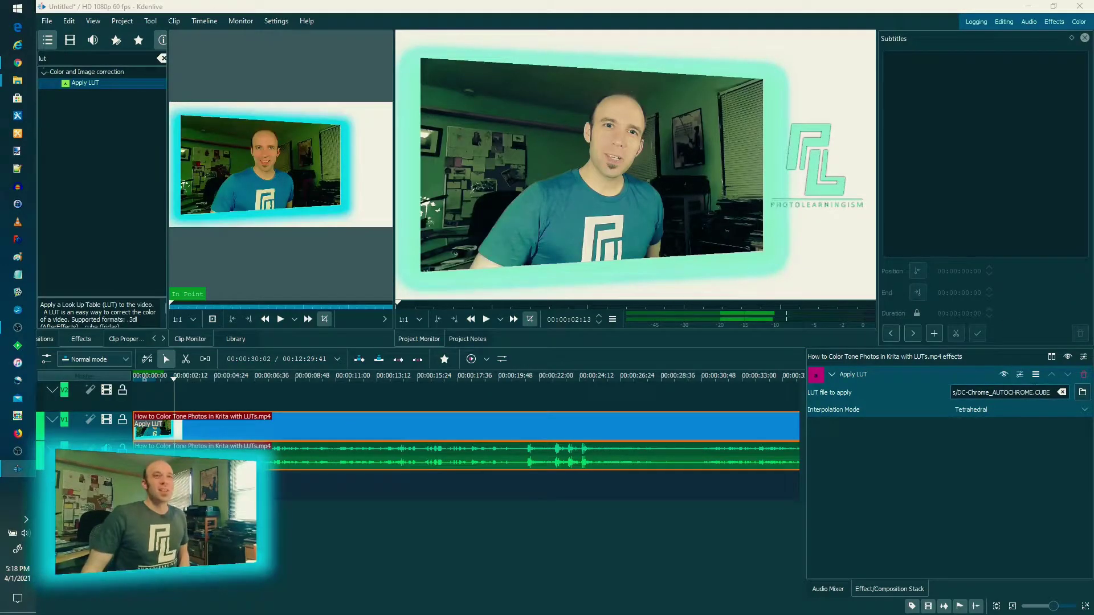
- Reopen the LUT file dialog at the pack folder and load DC-Chrome_FUJICHROME.CUBE instead
click(1082, 392)
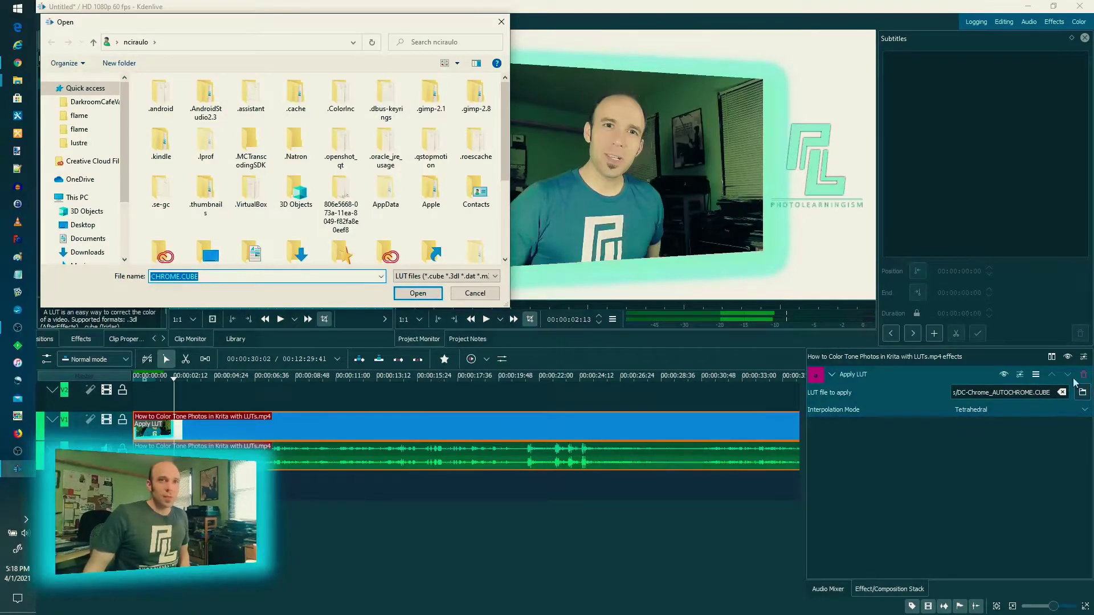
click(292, 43)
key(ctrl+v)
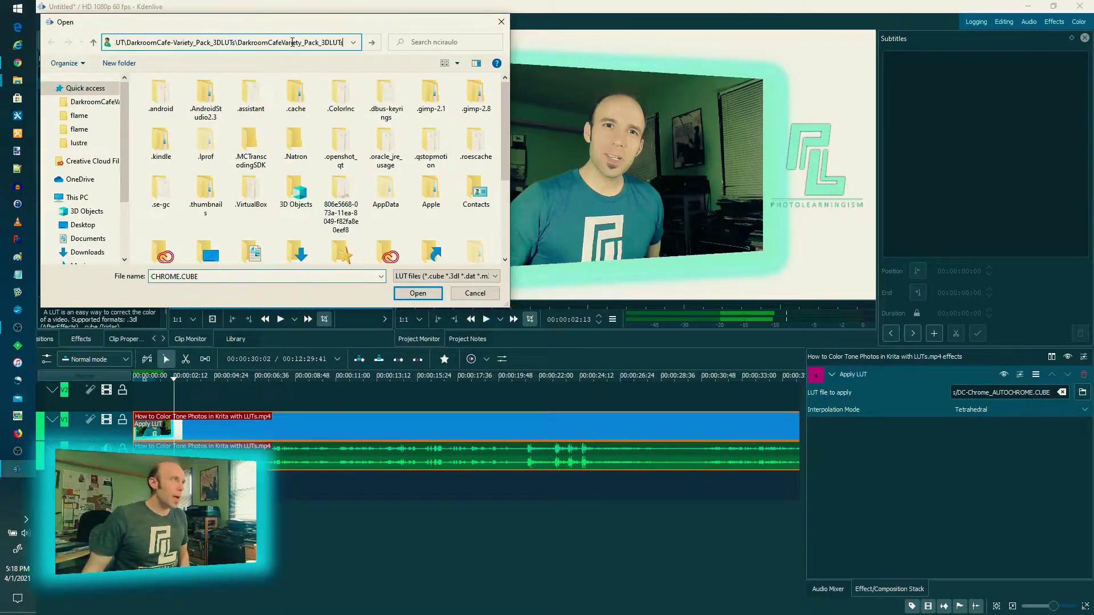
key(Return)
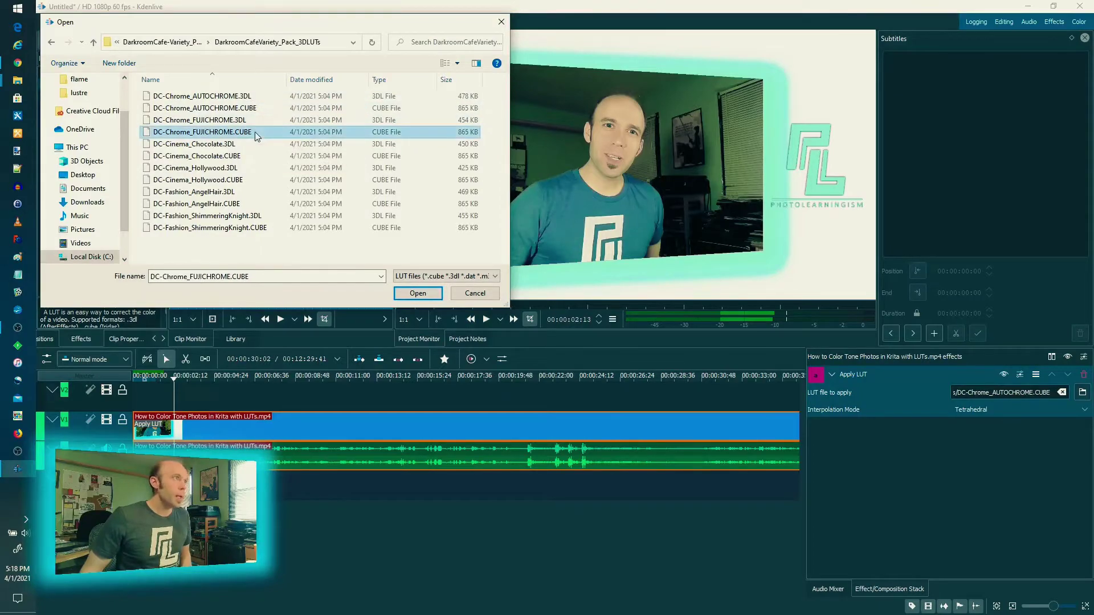
double_click(256, 132)
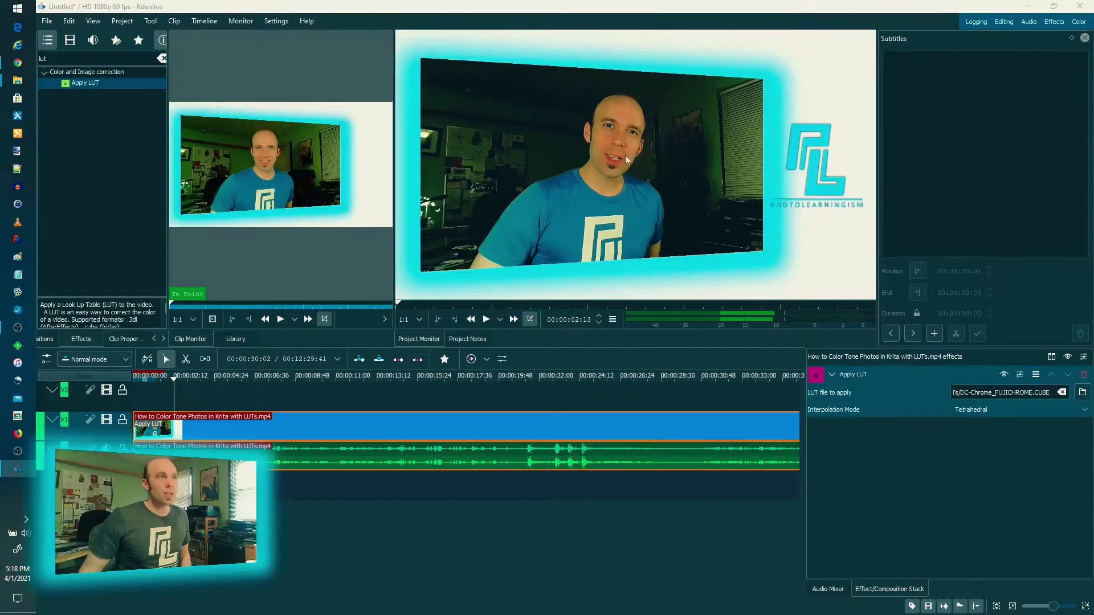
- Browse to the DarkroomCafe LUT pack folder to load DC-Fashion_ShimmeringKnight.CUBE
click(1082, 392)
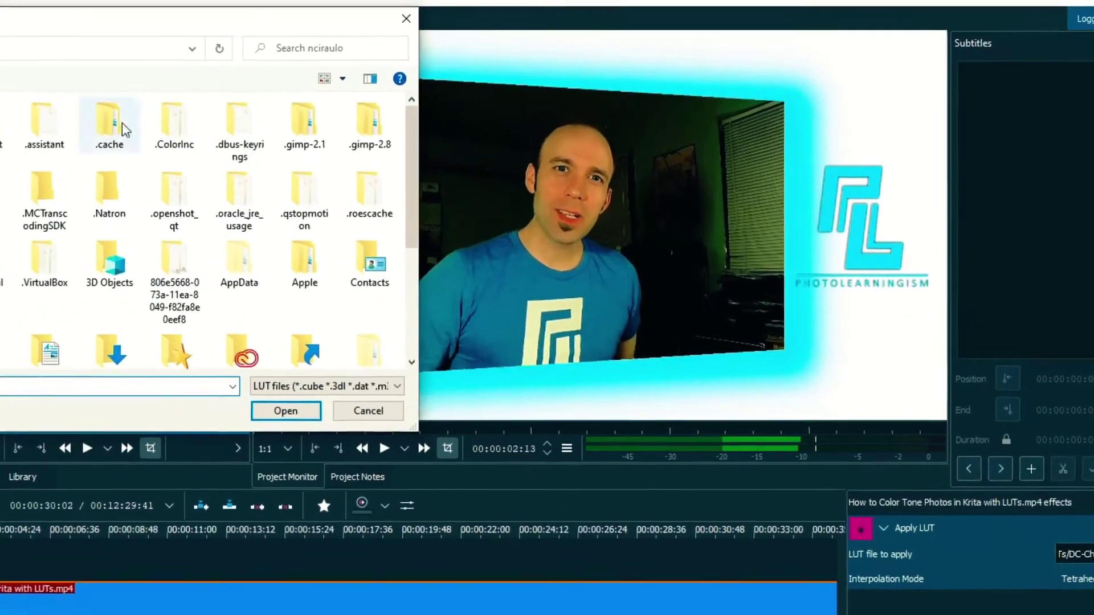
click(95, 48)
key(ctrl+v)
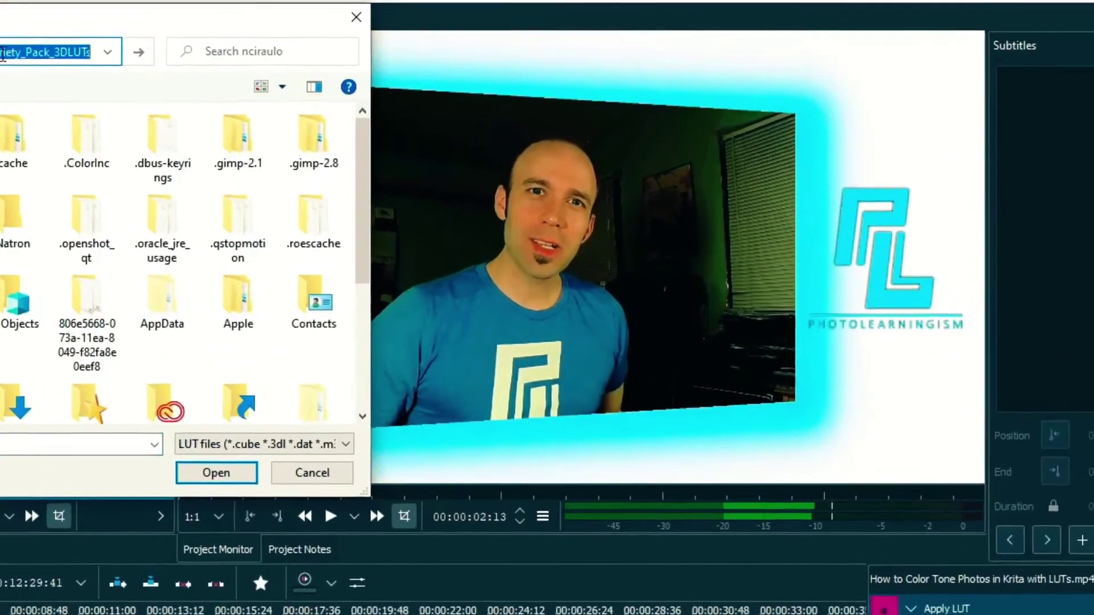
key(Return)
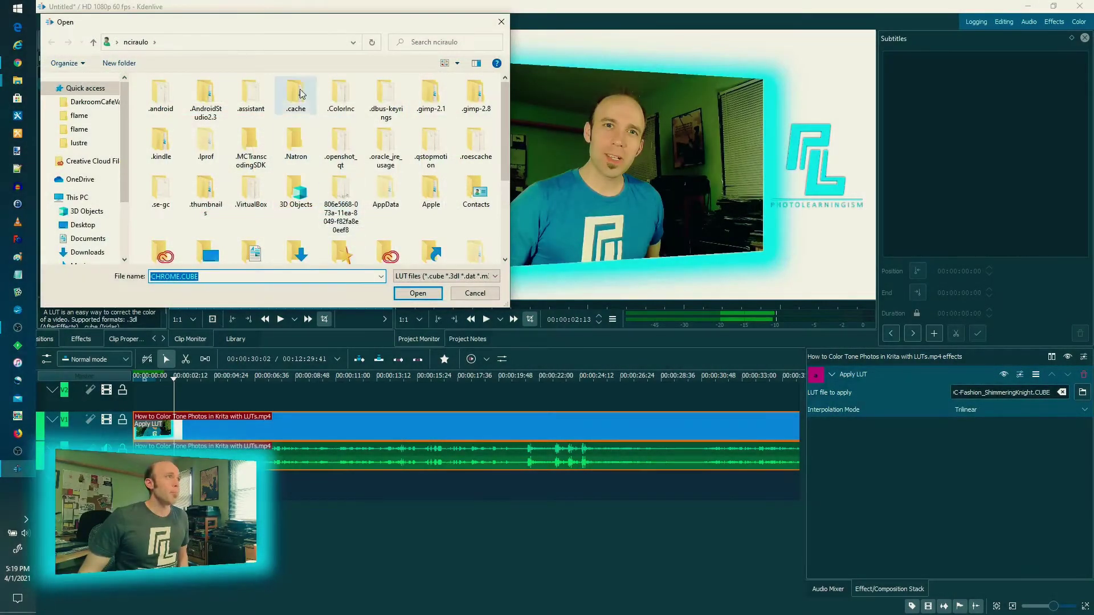
- Return the Open dialog to the DarkroomCafe pack folder to pick another LUT
click(296, 44)
key(ctrl+v)
key(Return)
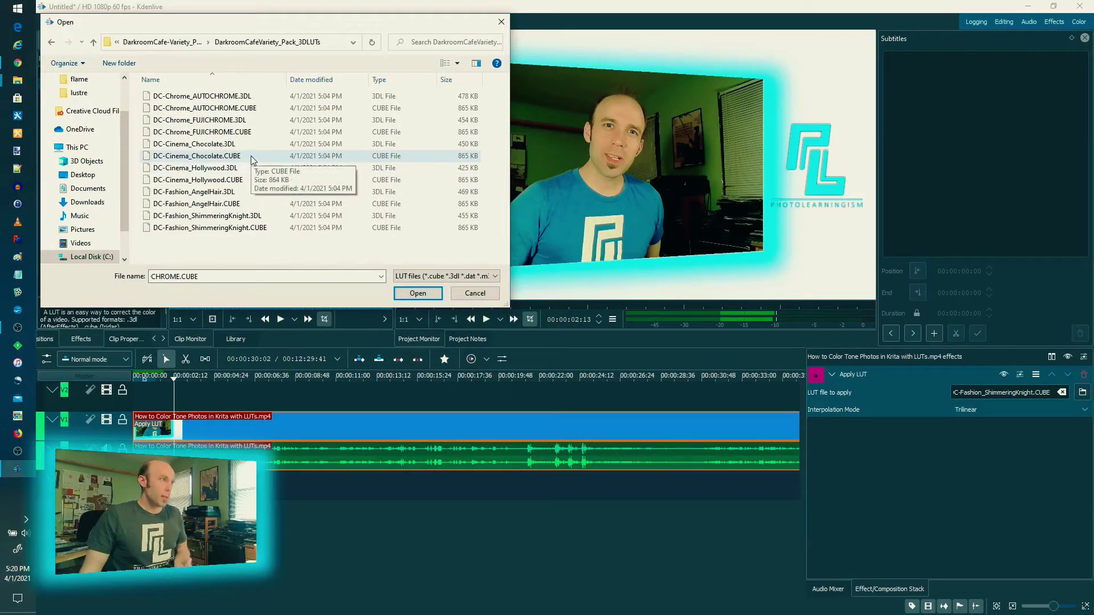
- Load DC-Cinema_Chocolate.CUBE from the DarkroomCafe pack into the Apply LUT effect
double_click(250, 156)
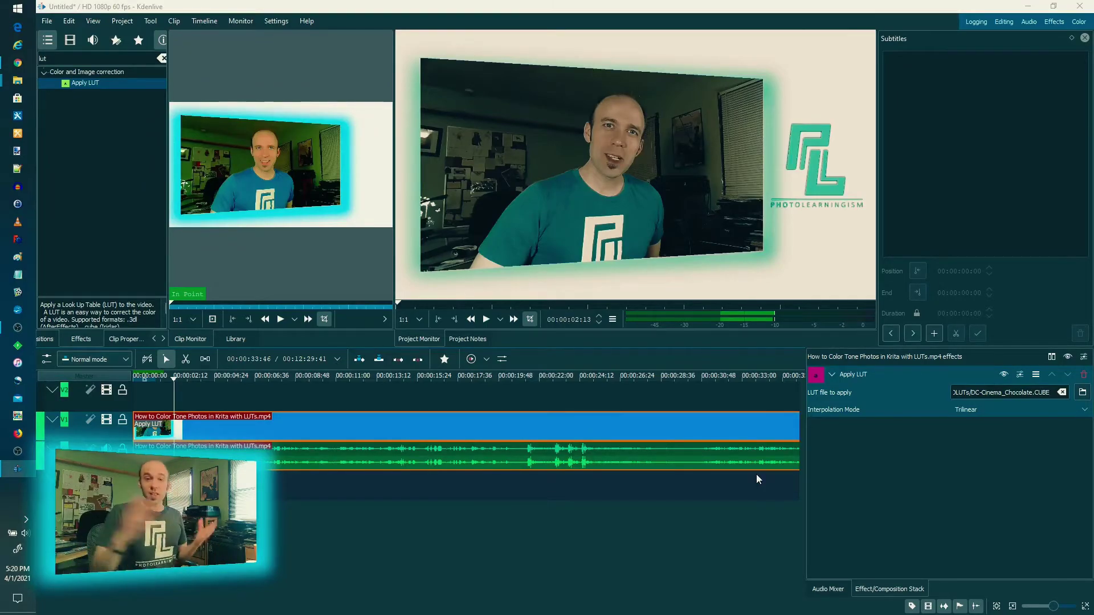
- Scrub the playhead from about 15 to 21 seconds to preview the Chocolate grade
click(431, 377)
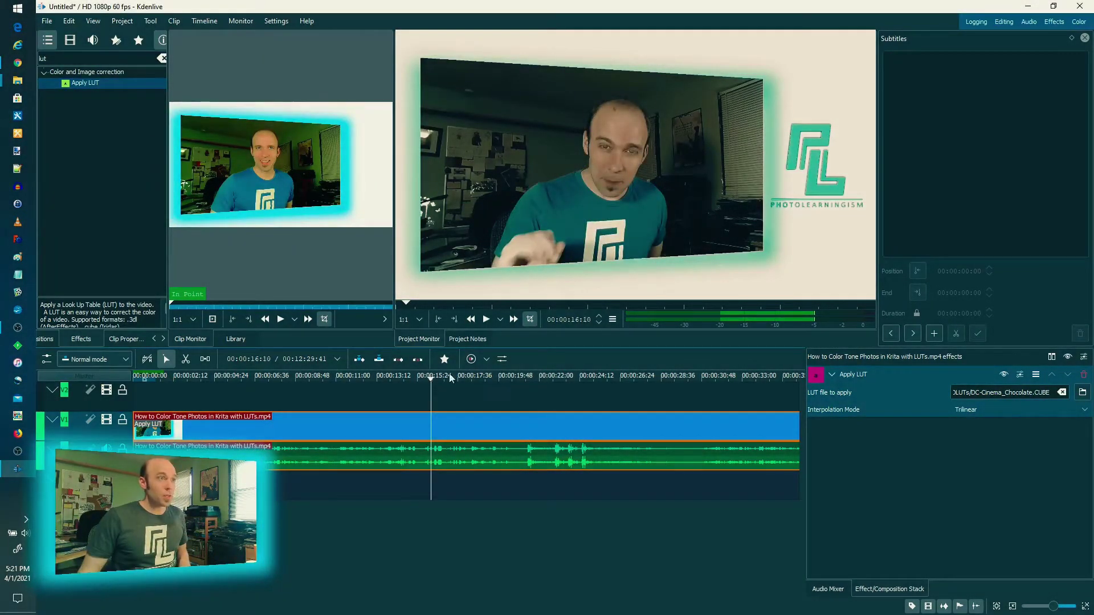
click(511, 377)
click(504, 379)
drag(505, 379, 548, 382)
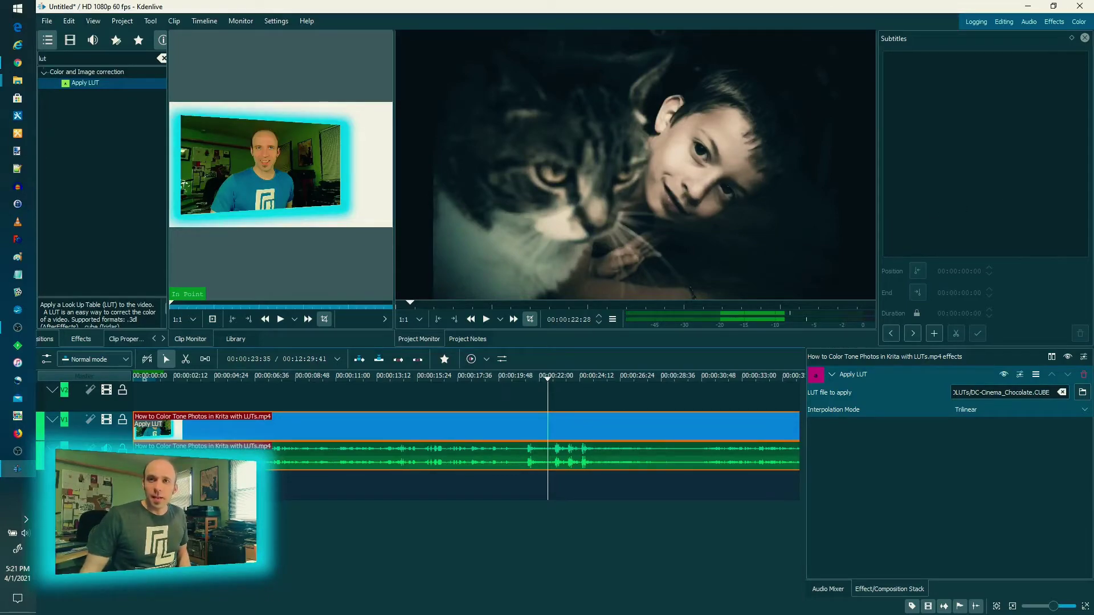
key(super+e)
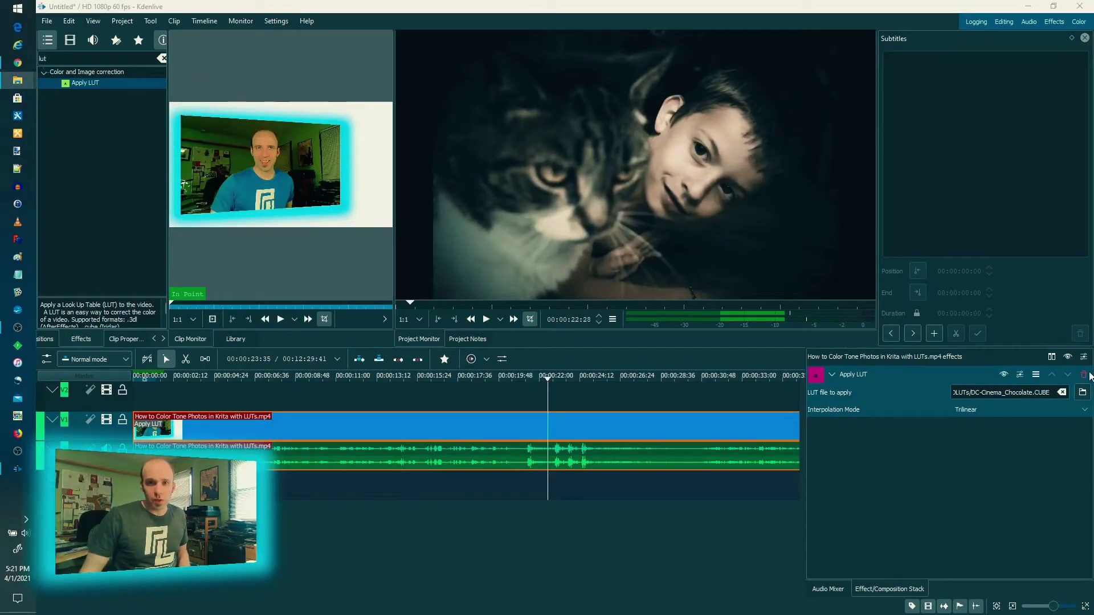